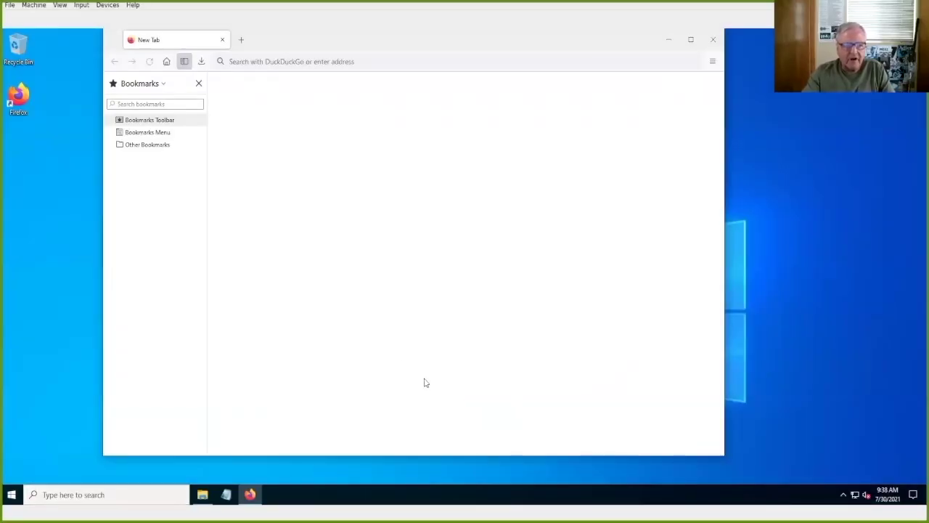
Select the Bookmarks Menu folder, then open Passwords to confirm no logins exist and check its options menu.
left_click(141, 138)
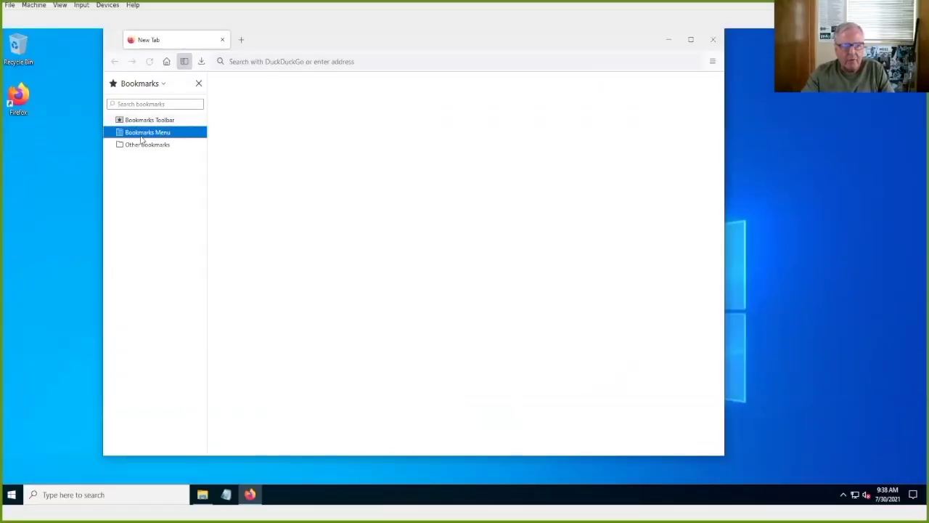
left_click(712, 64)
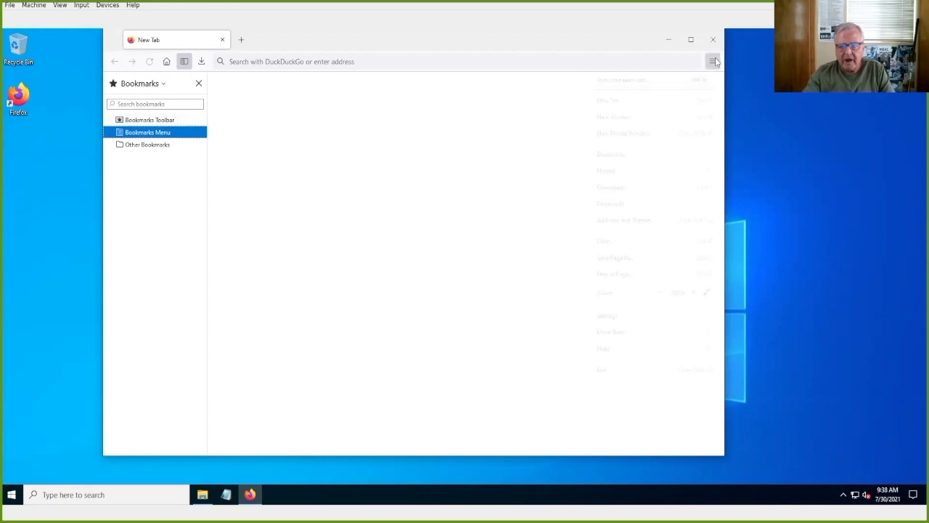
left_click(619, 206)
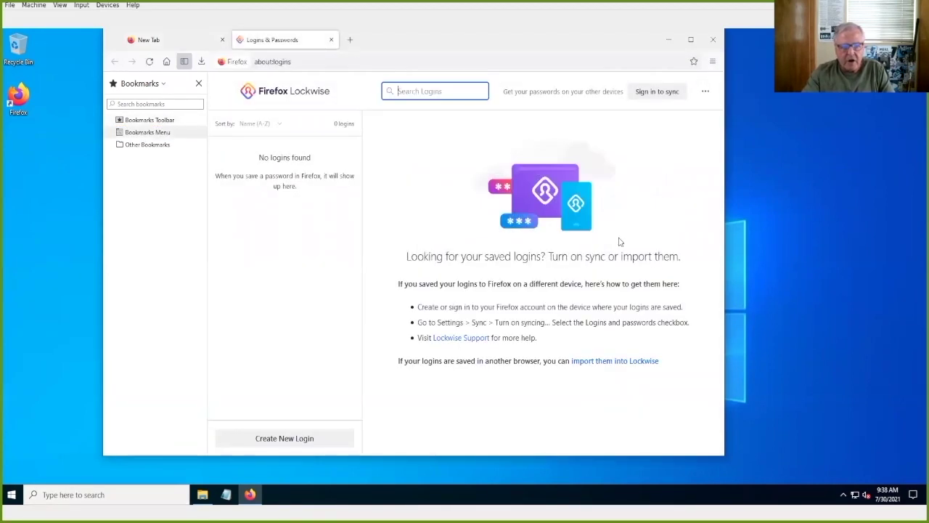
left_click(706, 92)
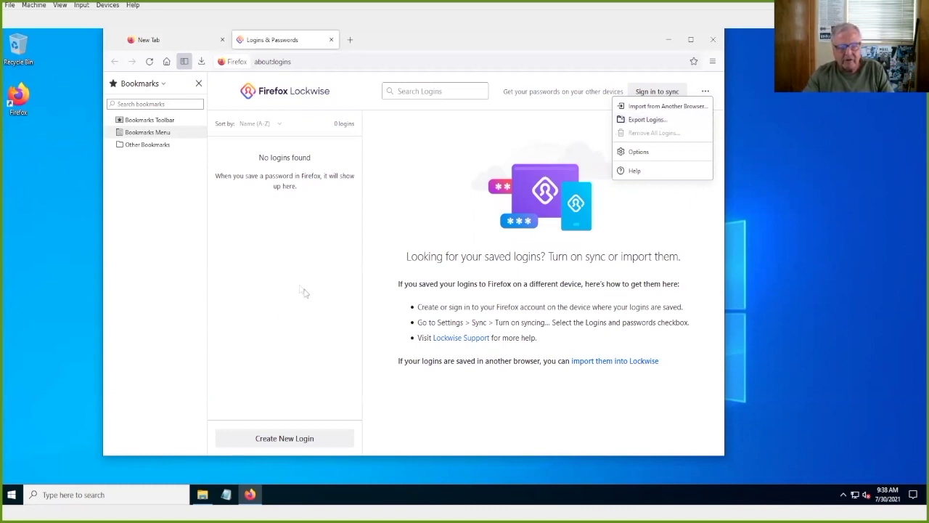
left_click(441, 156)
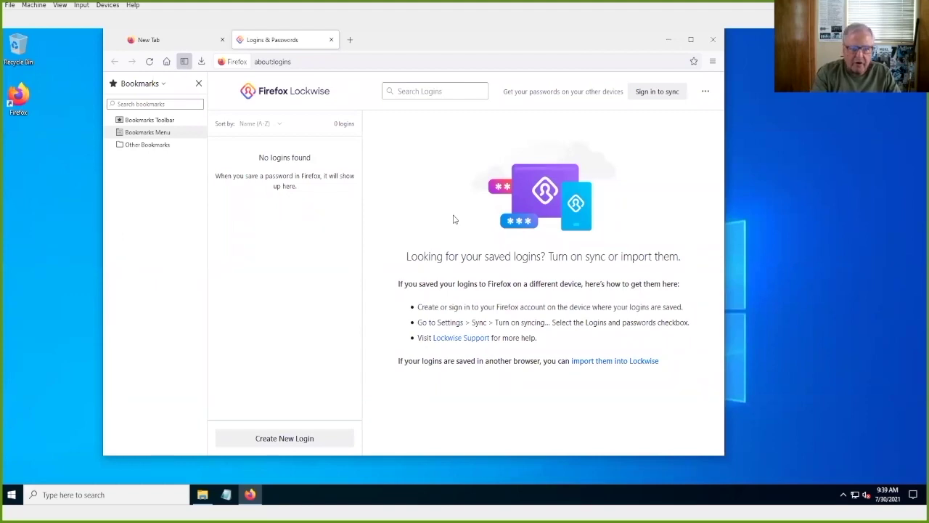
key("ctrl+shift+o")
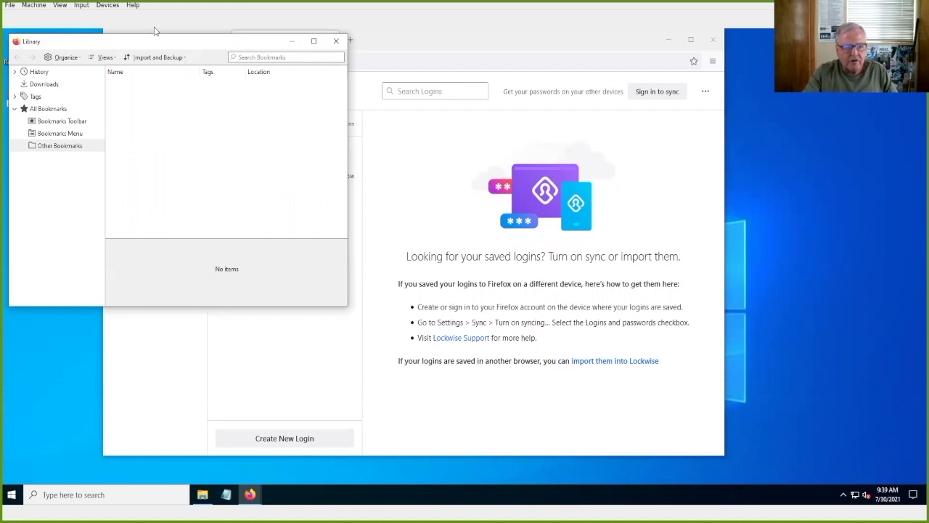
Review the Library's Import and Backup options, close the Library, and show the Documents folder in File Explorer.
left_click(146, 62)
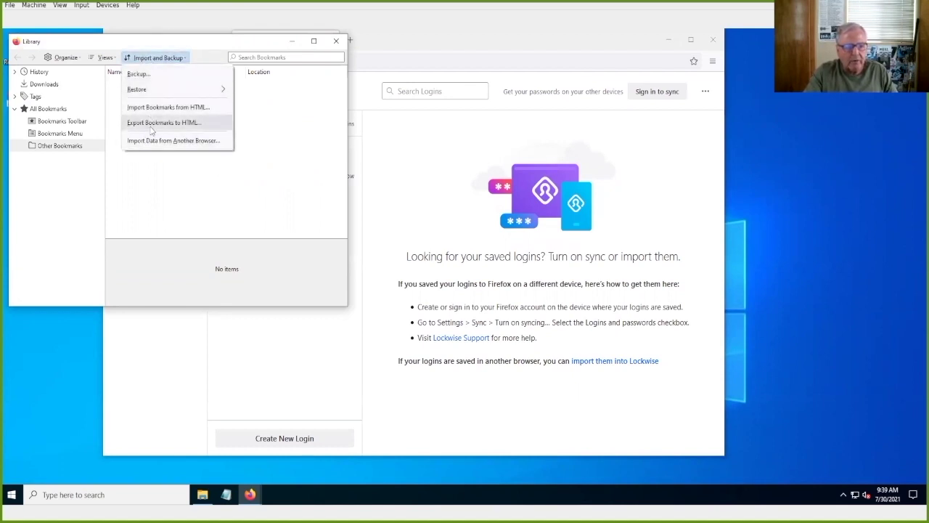
left_click(259, 117)
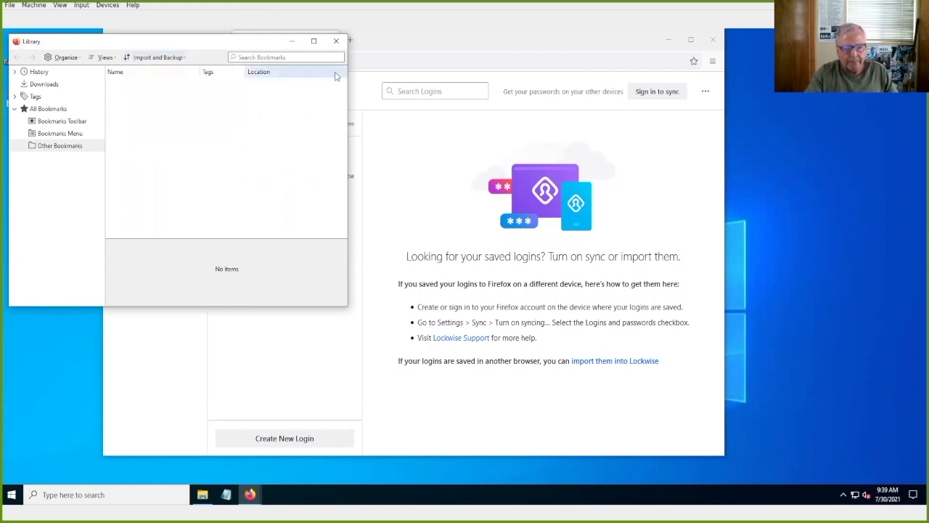
left_click(337, 41)
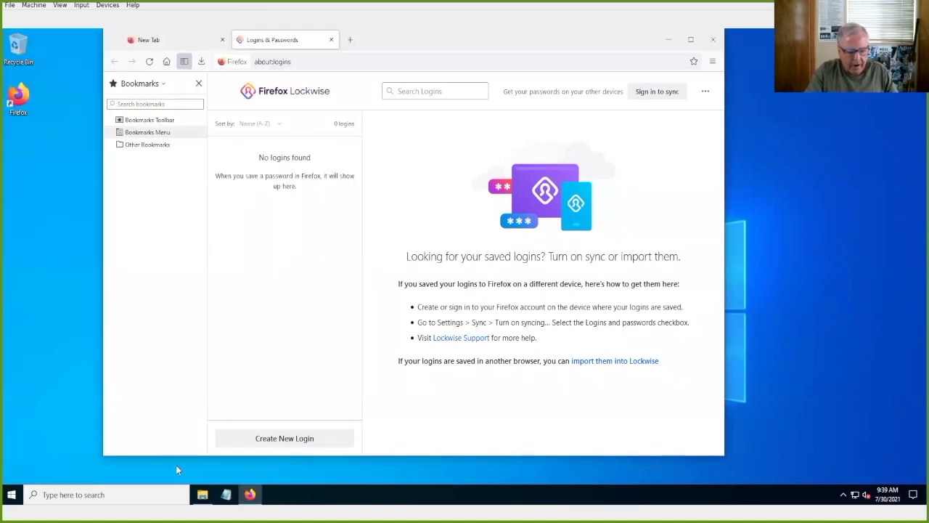
left_click(204, 495)
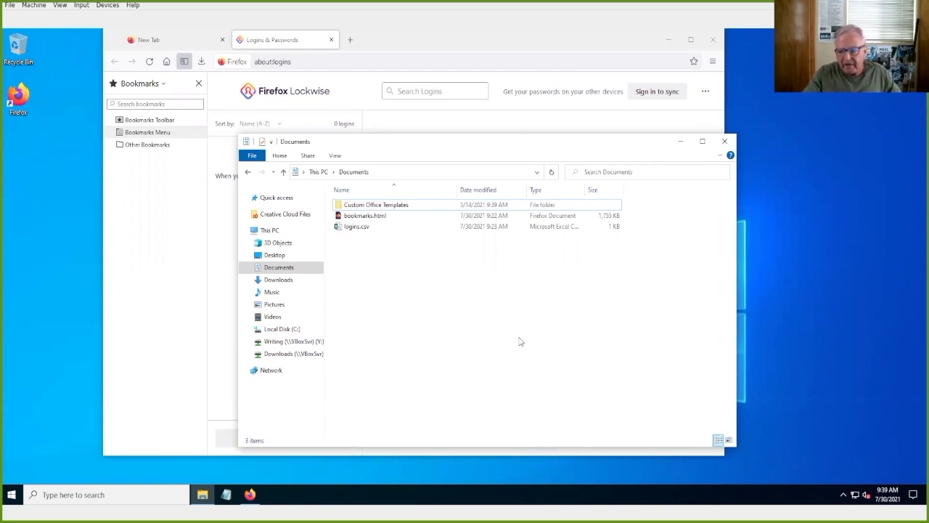
Close the Documents File Explorer window to return to Firefox's Logins & Passwords page.
left_click(726, 148)
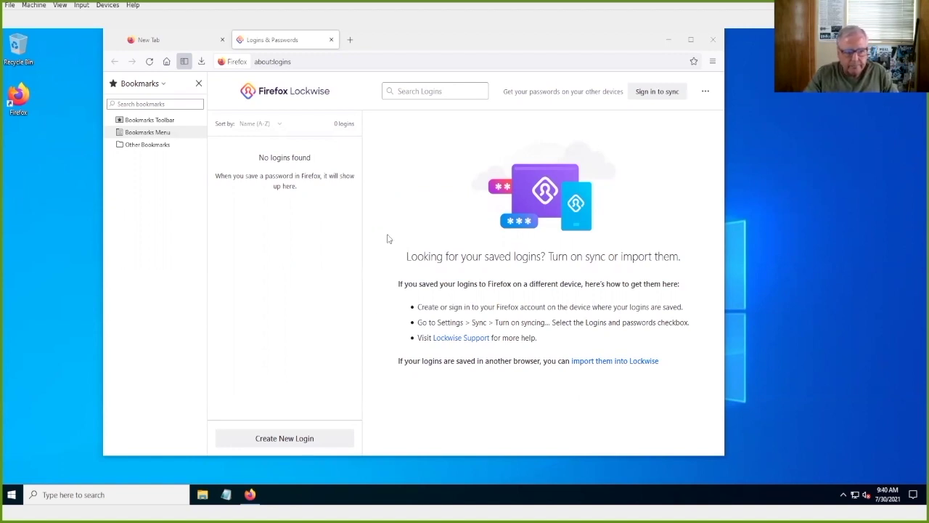
Close the logins tab and import bookmarks.html into the Bookmarks Menu through the Library's Import Bookmarks from HTML.
left_click(331, 39)
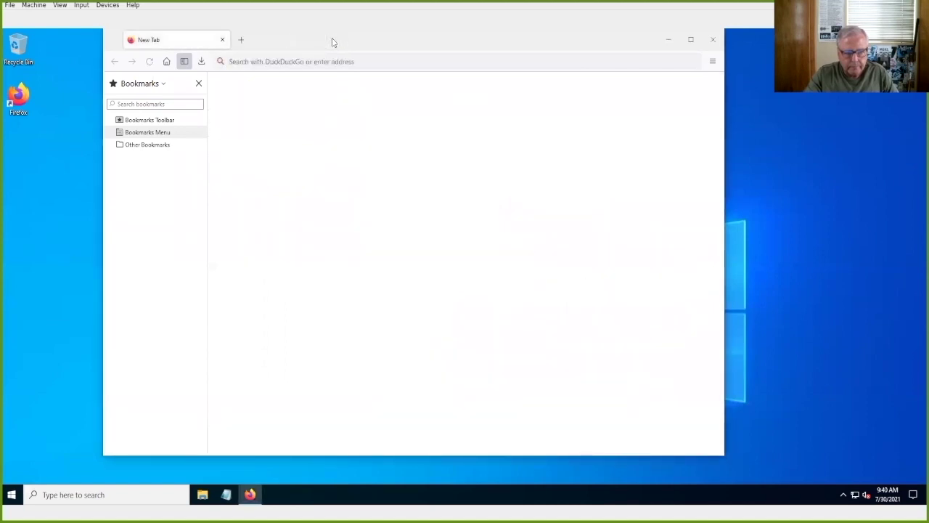
left_click(669, 39)
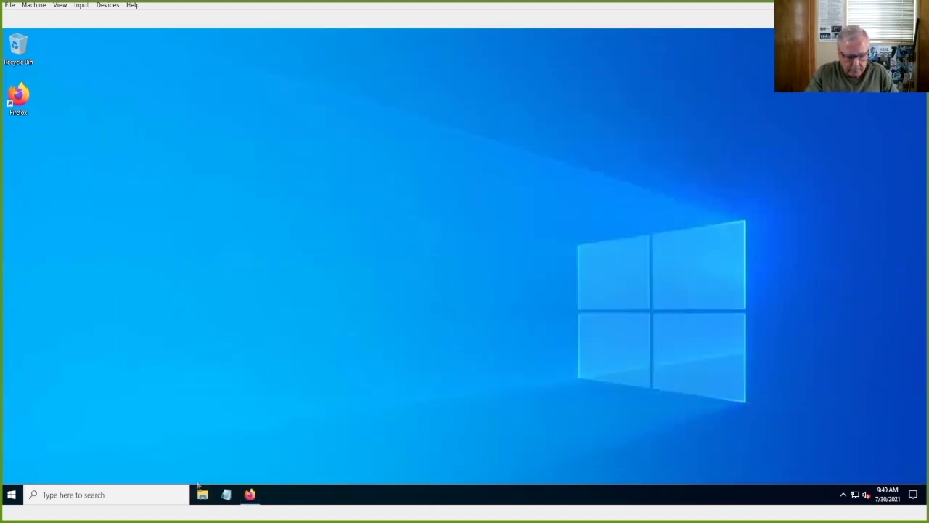
left_click(250, 495)
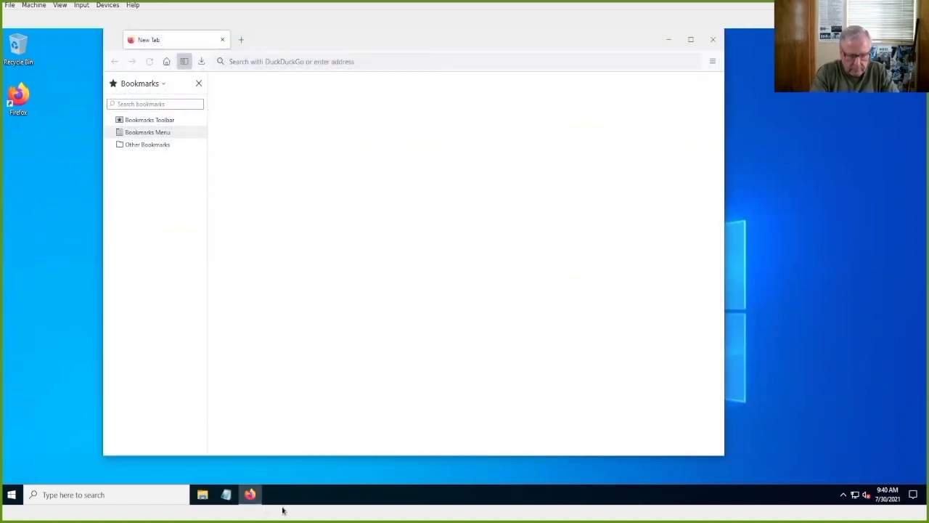
key("ctrl+shift+o")
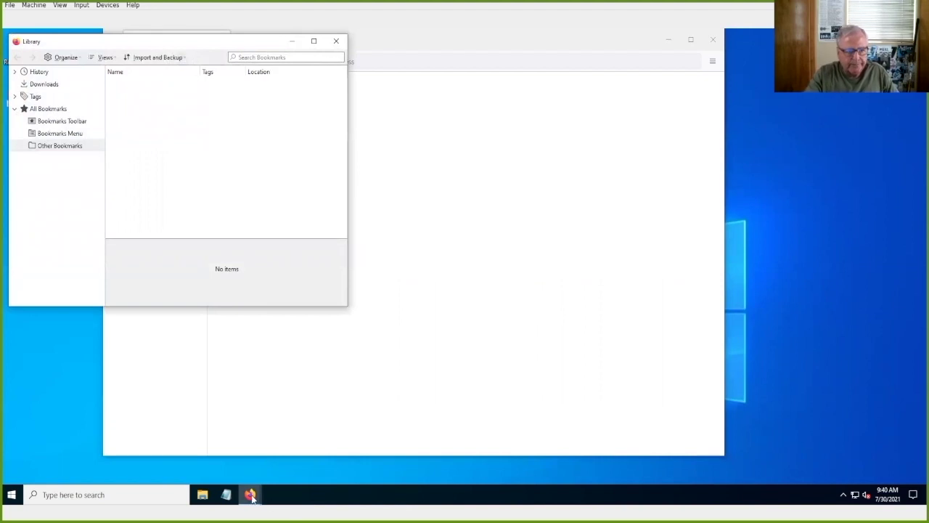
left_click(154, 58)
left_click(156, 109)
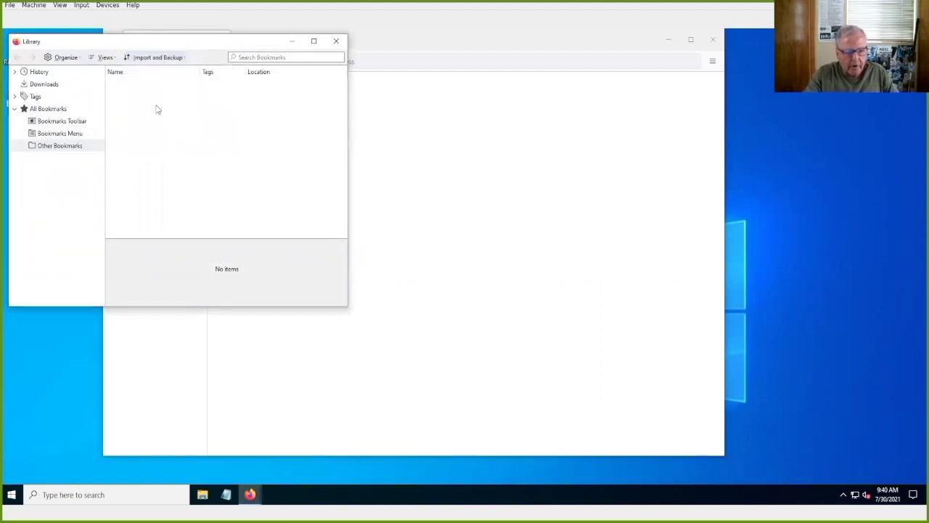
left_click(215, 136)
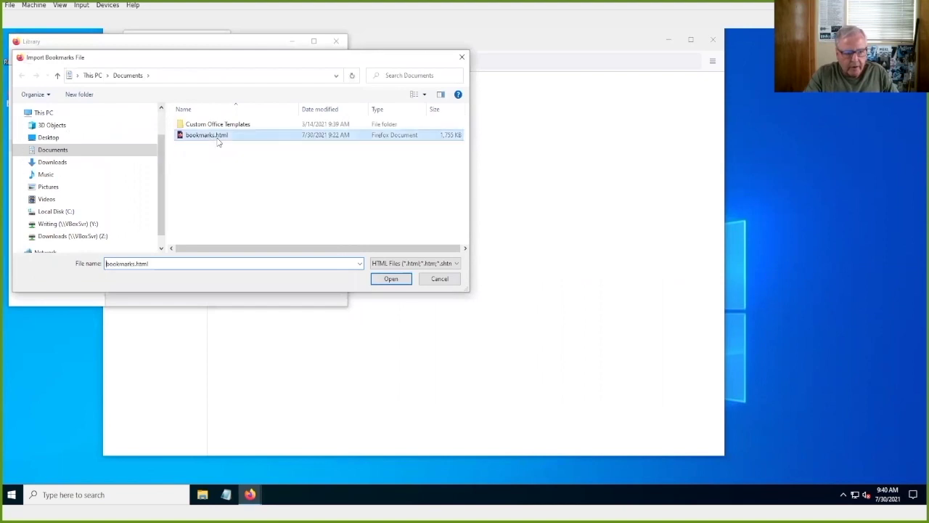
left_click(391, 283)
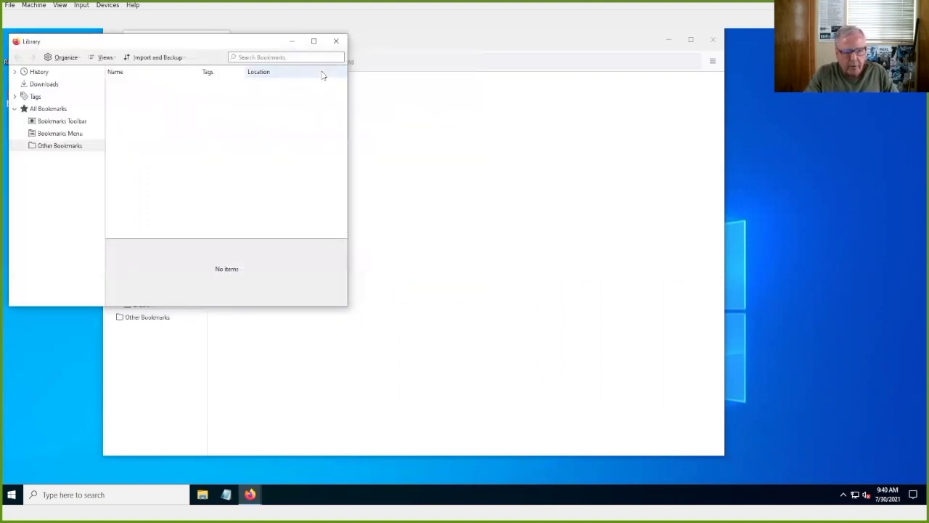
left_click(336, 41)
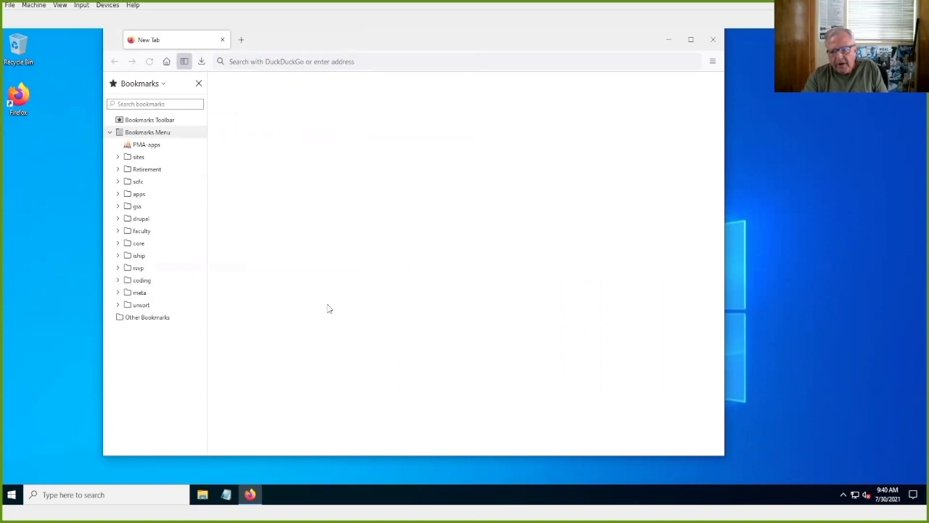
left_click(713, 61)
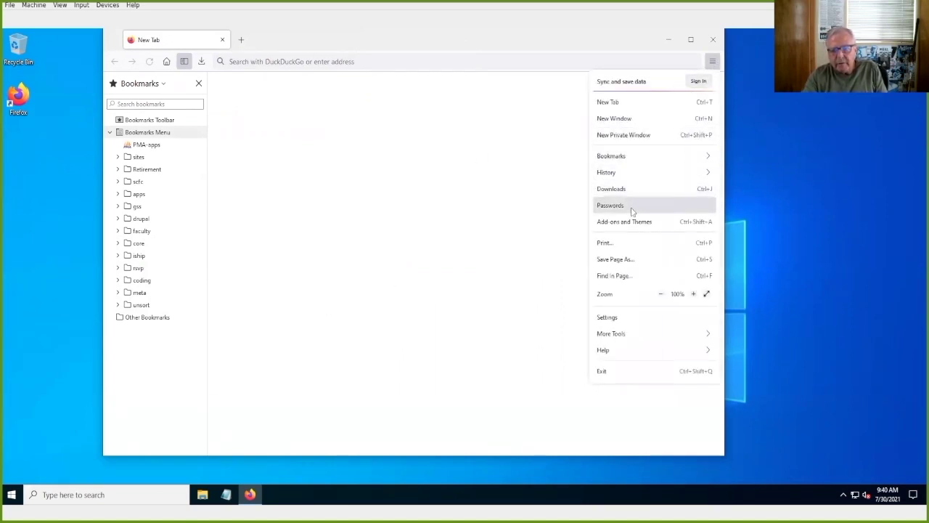
left_click(632, 210)
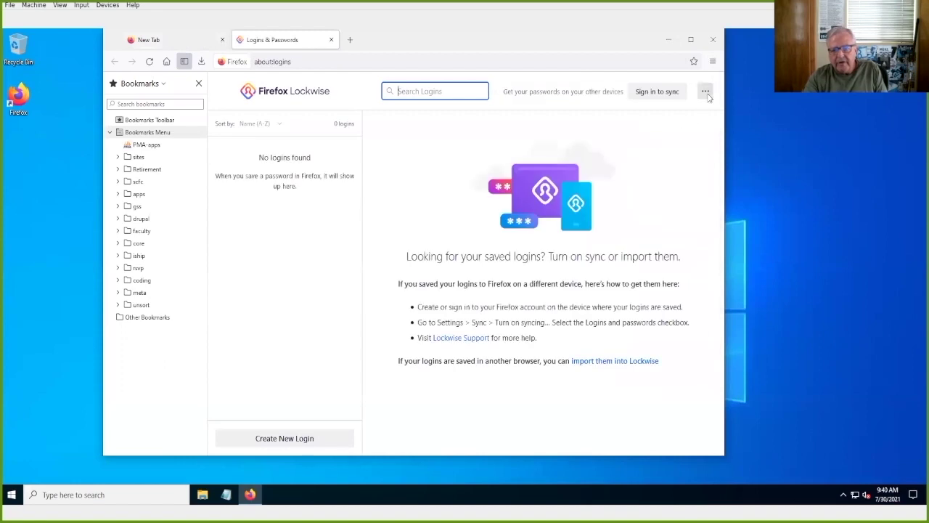
left_click(705, 92)
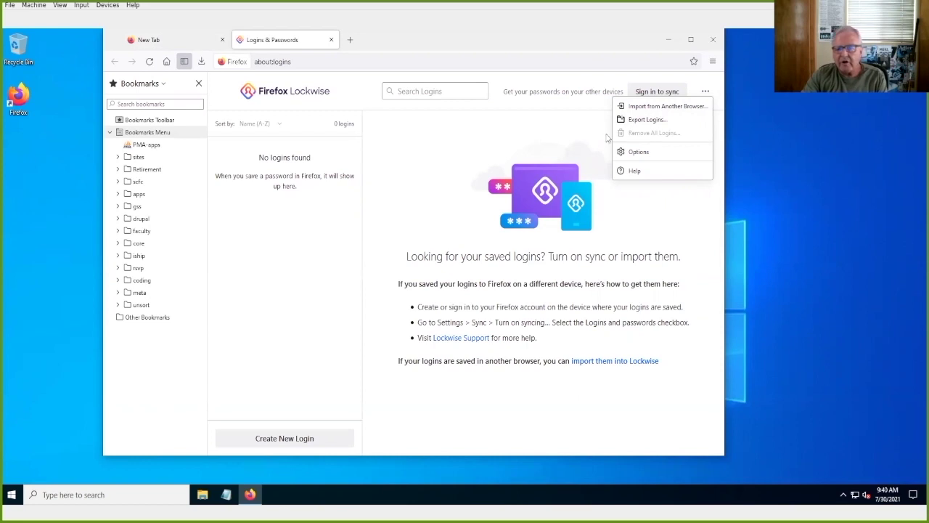
left_click(331, 40)
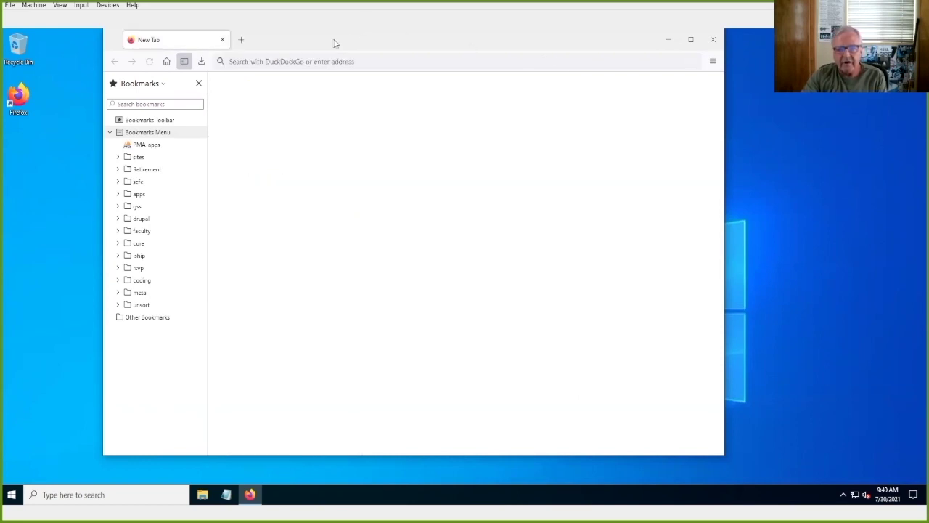
Load about:config in a new tab and accept its caution warning.
left_click(242, 40)
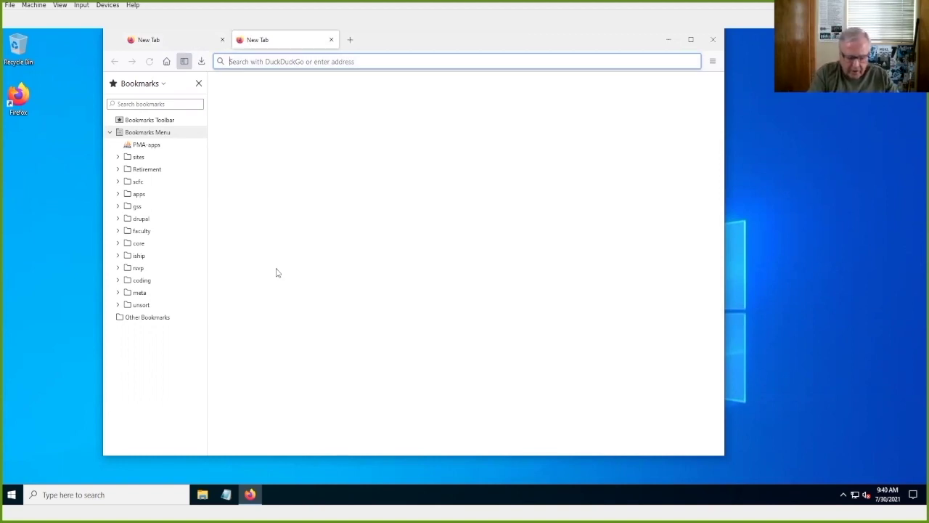
type("ab")
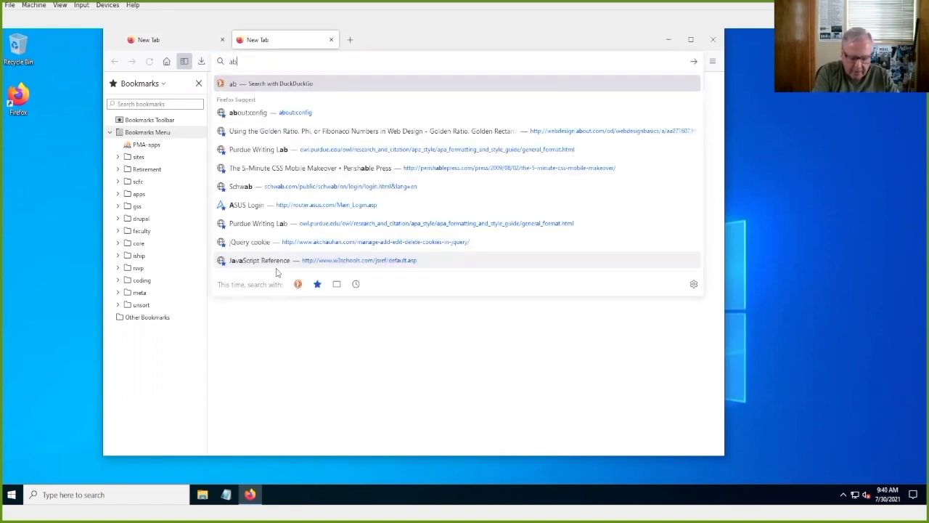
type("out")
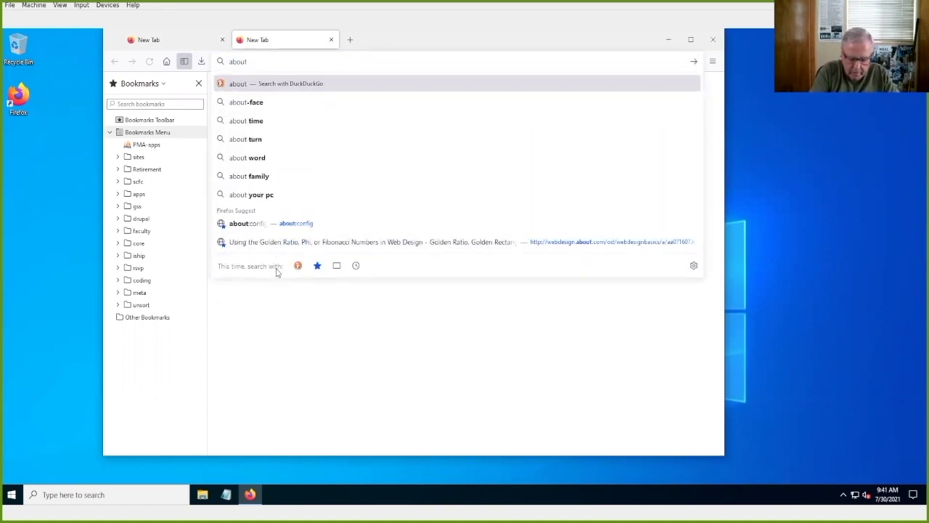
type(":cache")
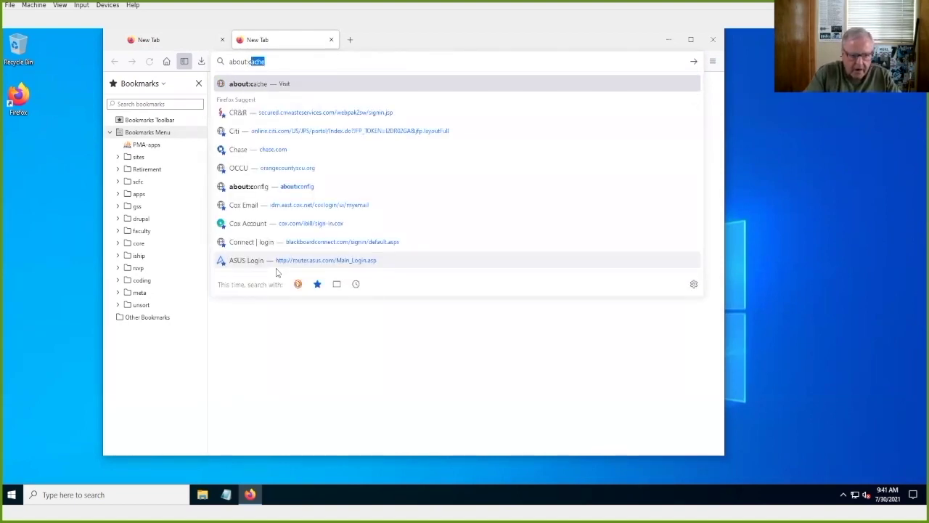
left_click(227, 188)
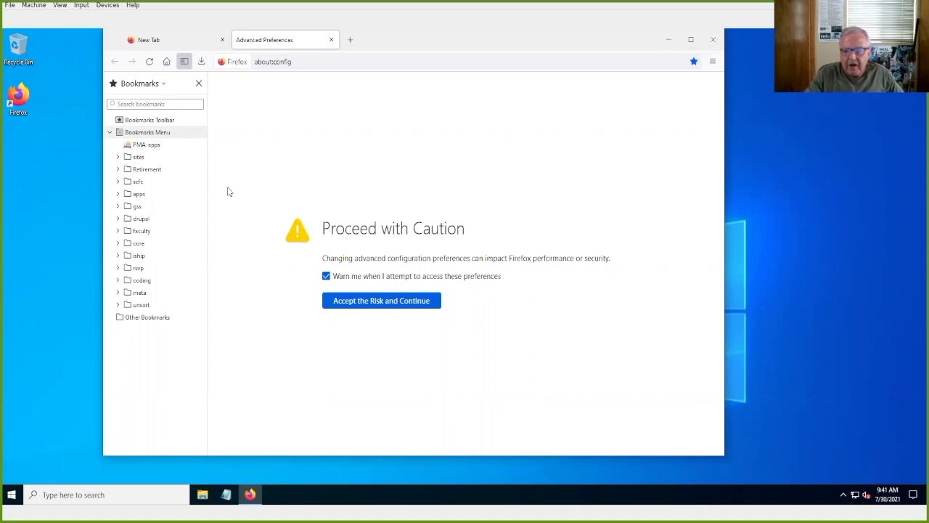
left_click(375, 305)
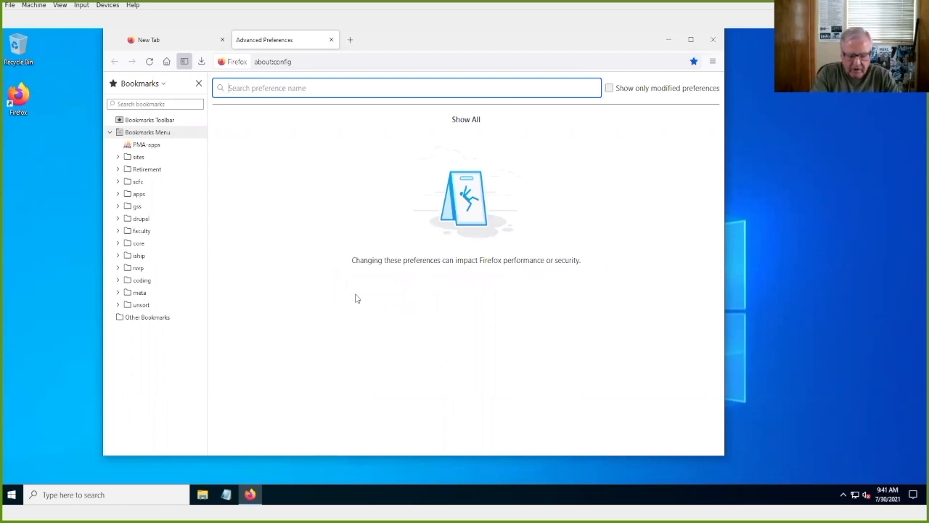
Search 'fileimport' and toggle signon.management.page.fileImport.enabled to true.
type("fil")
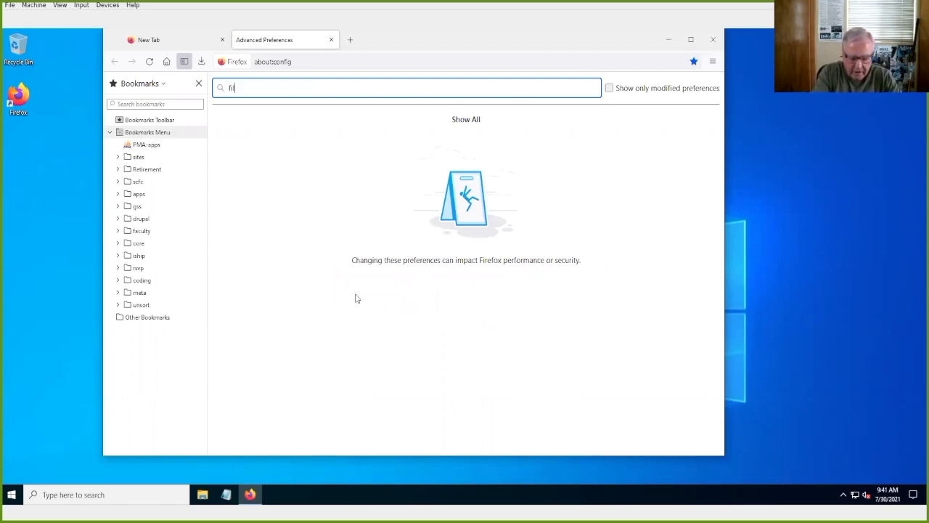
type("eimpo")
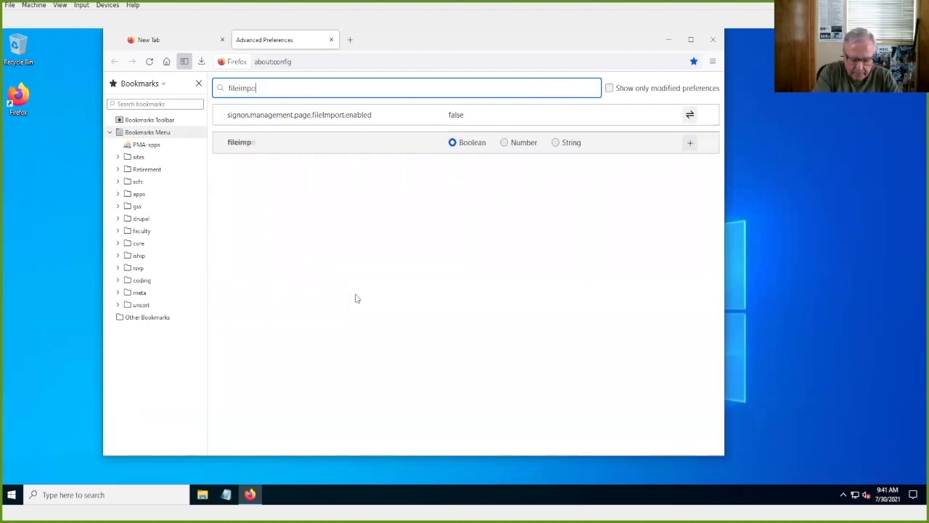
type("rt")
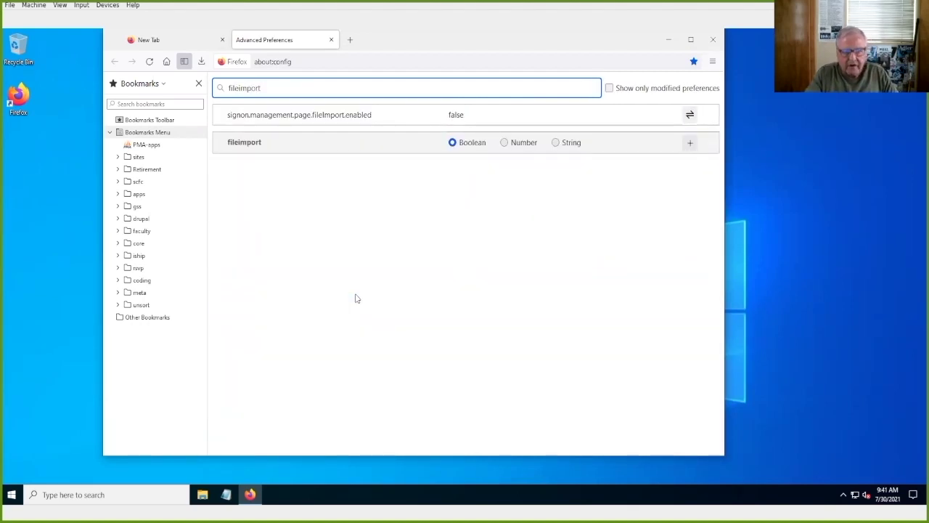
left_click(690, 114)
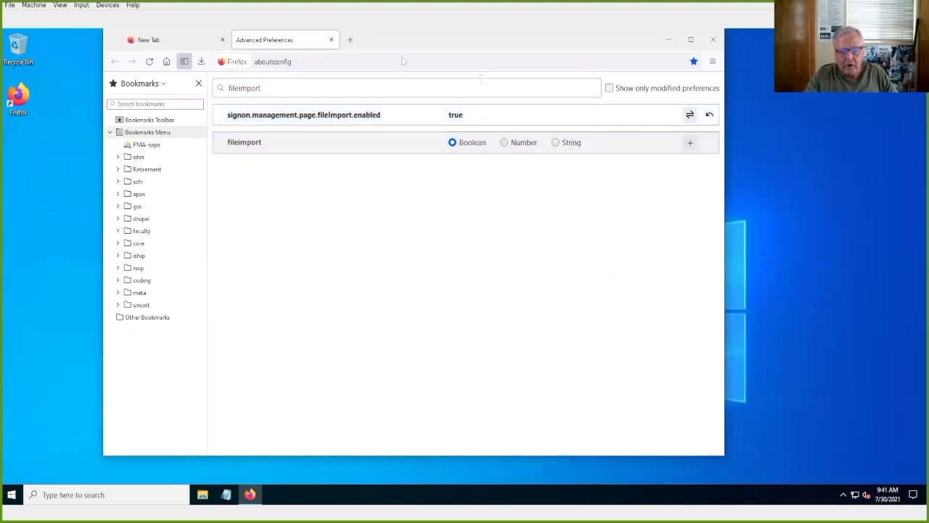
Close the config tab and import logins.csv from the Passwords page, adding 3 new logins.
left_click(331, 40)
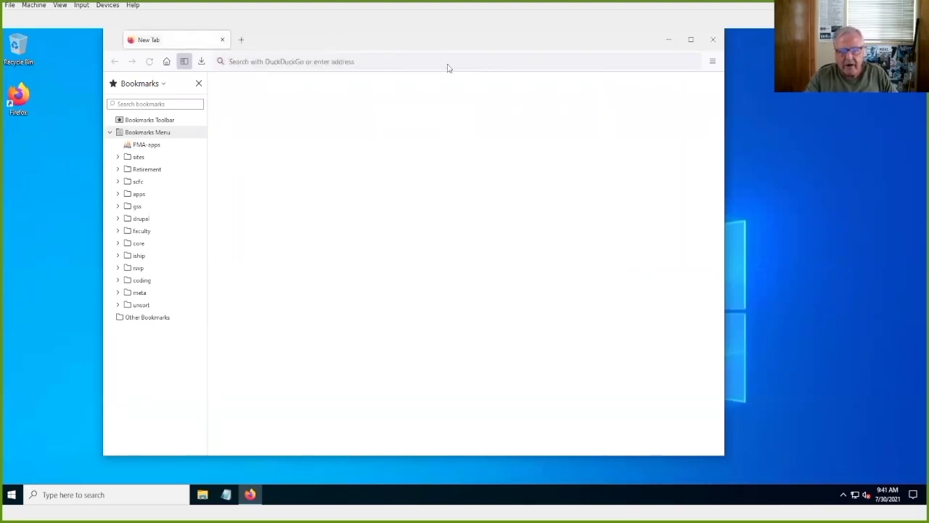
left_click(712, 61)
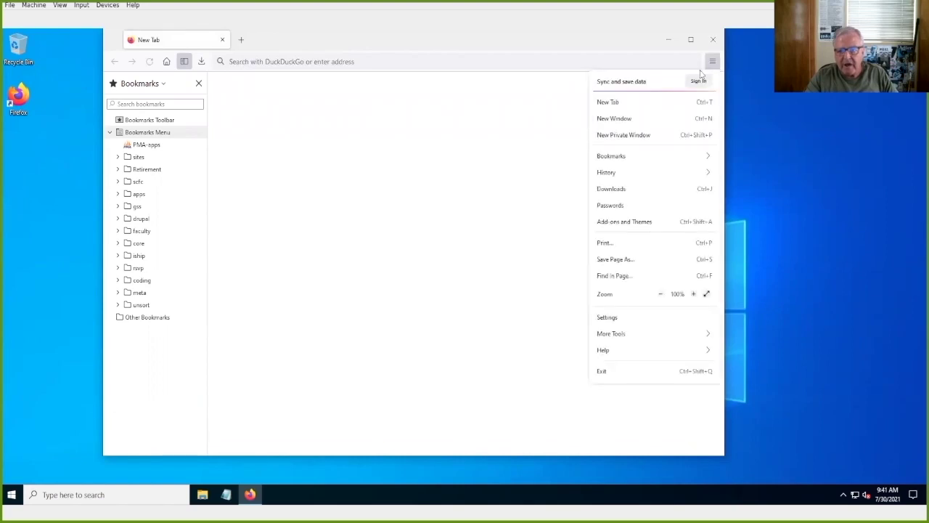
left_click(614, 208)
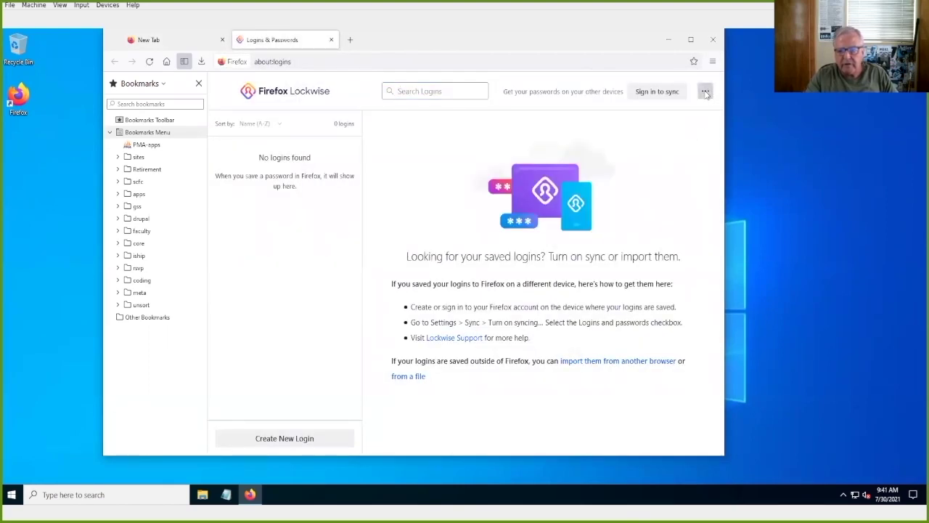
left_click(706, 93)
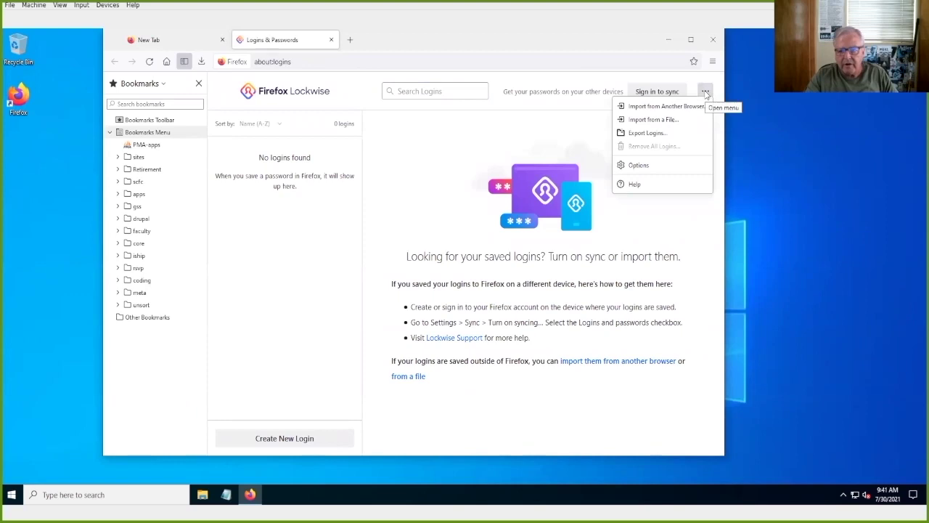
left_click(653, 119)
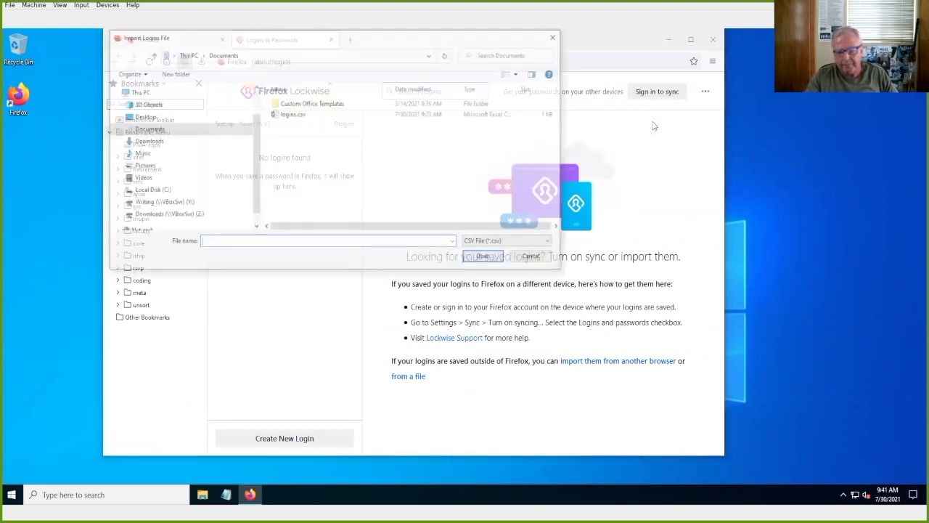
left_click(305, 116)
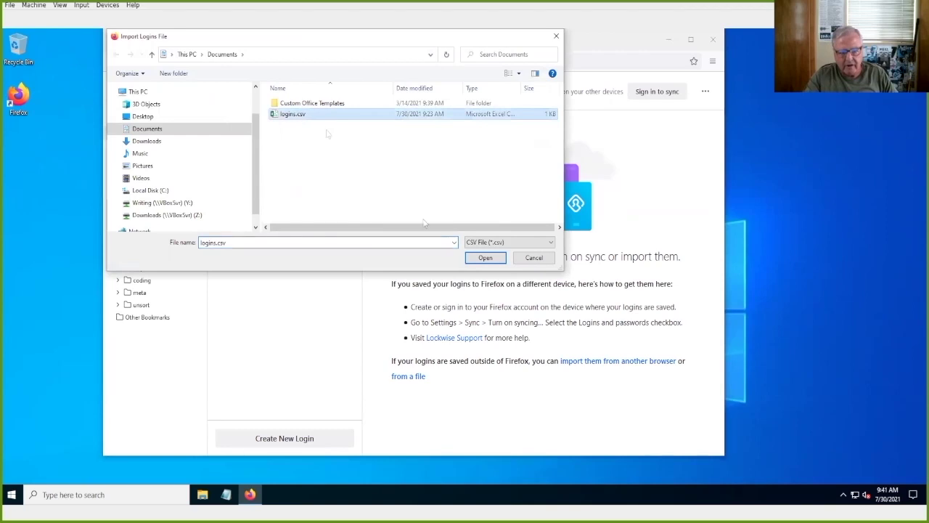
left_click(486, 260)
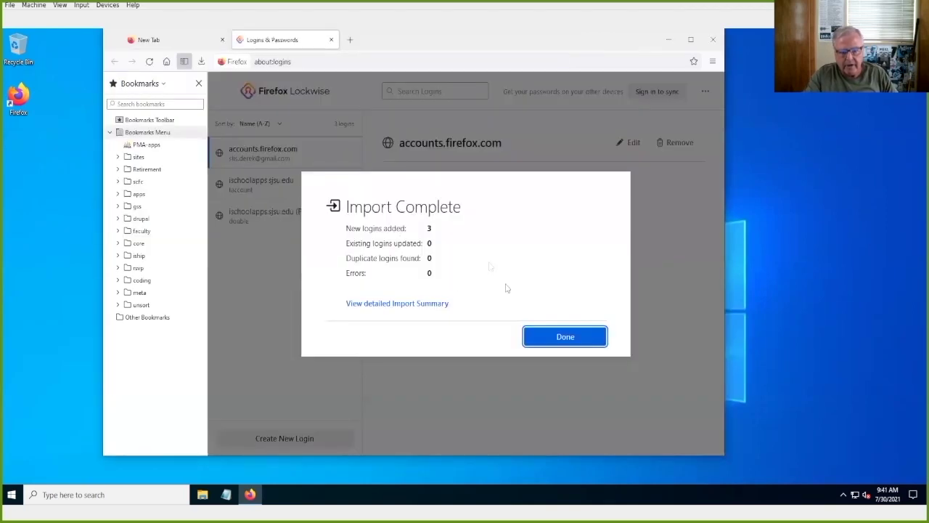
Dismiss the import summary, view both ischoolapps.sjsu.edu logins' details, and close the logins tab.
left_click(555, 339)
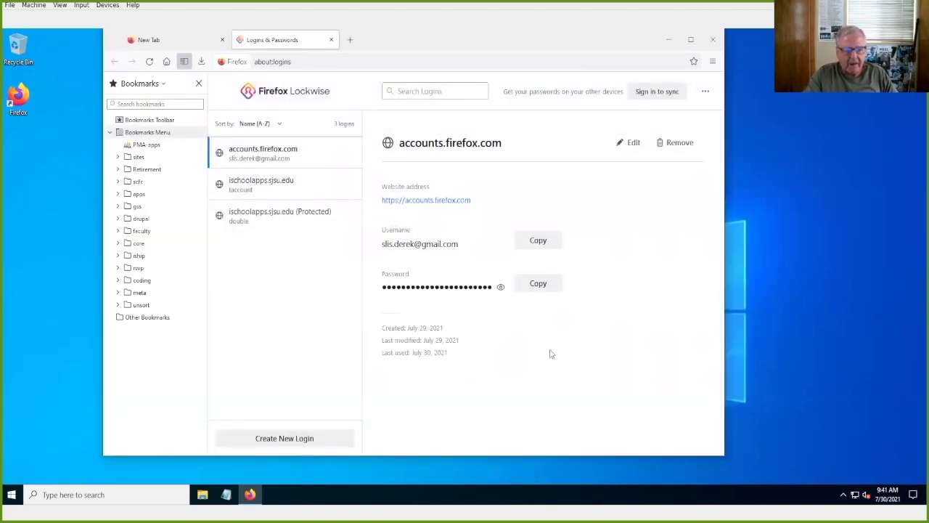
left_click(263, 196)
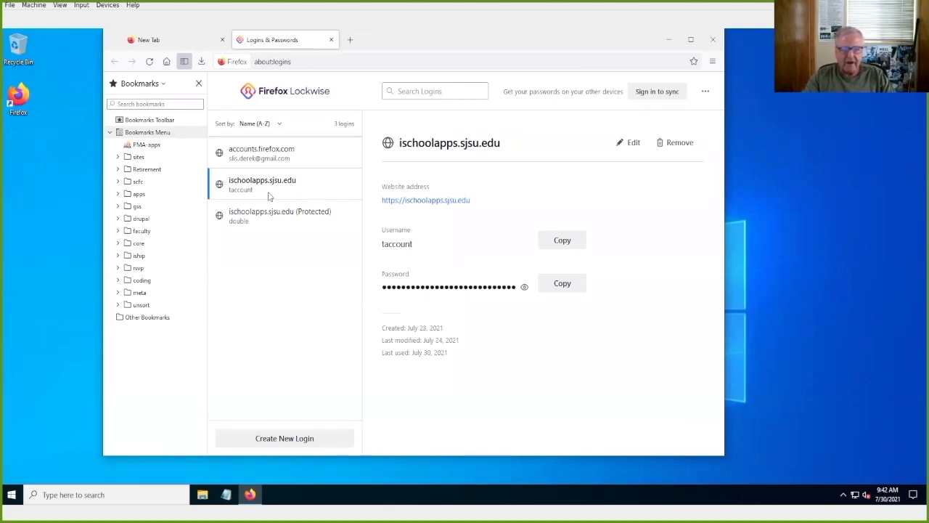
left_click(240, 224)
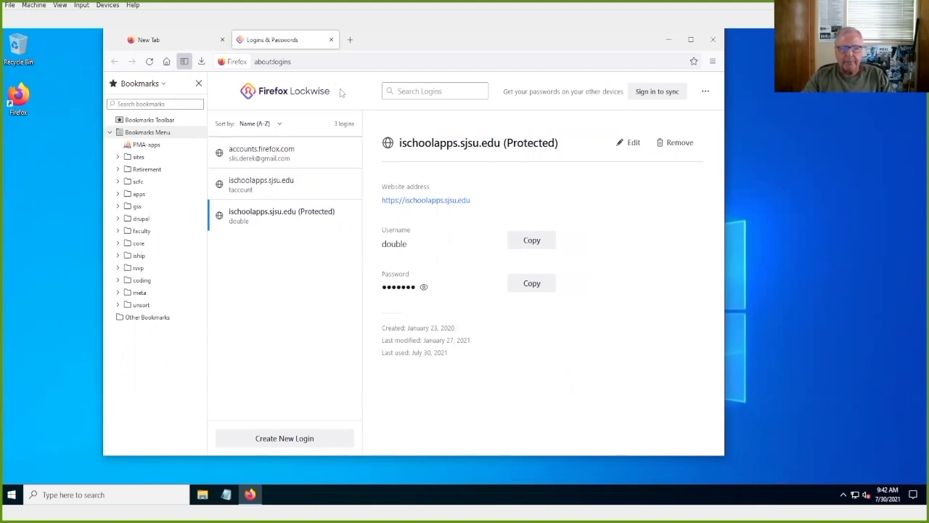
left_click(331, 41)
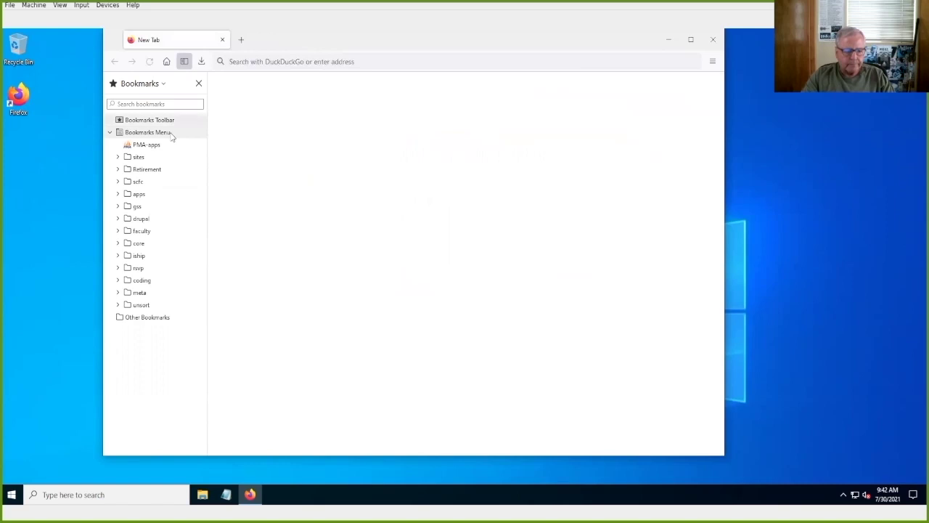
Open the gss folder's GSS End User bookmark and sign in with the prefilled saved credentials.
left_click(118, 207)
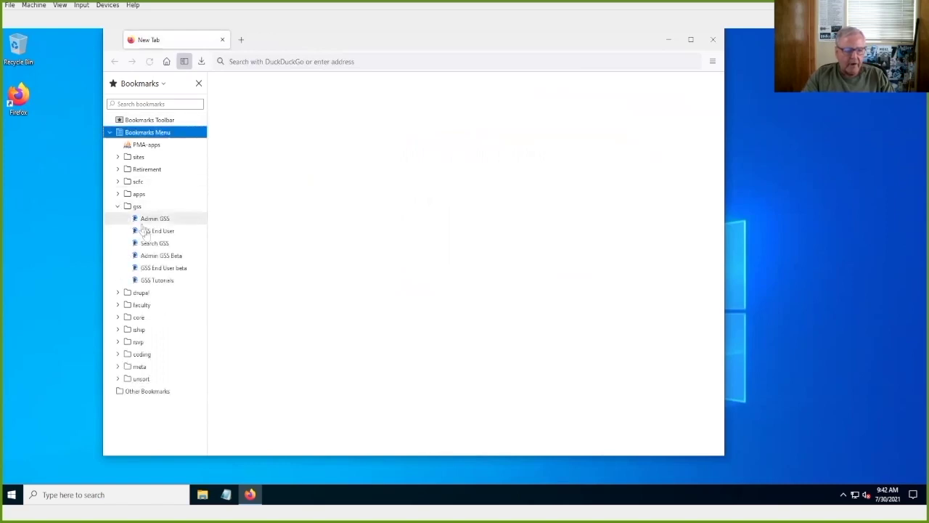
left_click(157, 231)
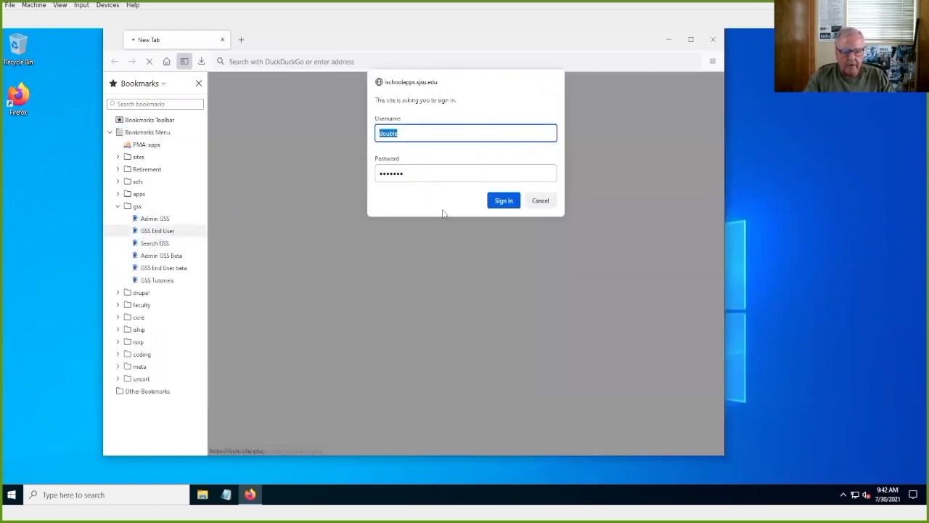
left_click(508, 201)
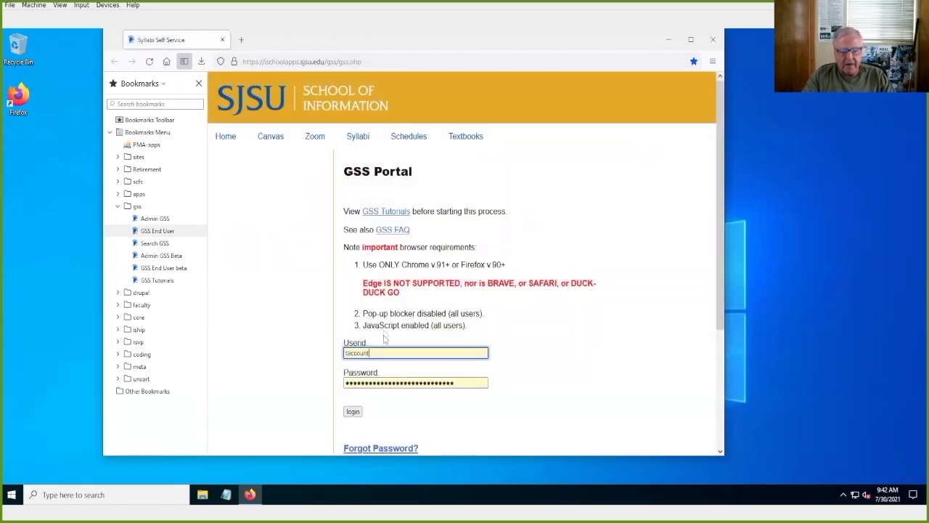
left_click(354, 412)
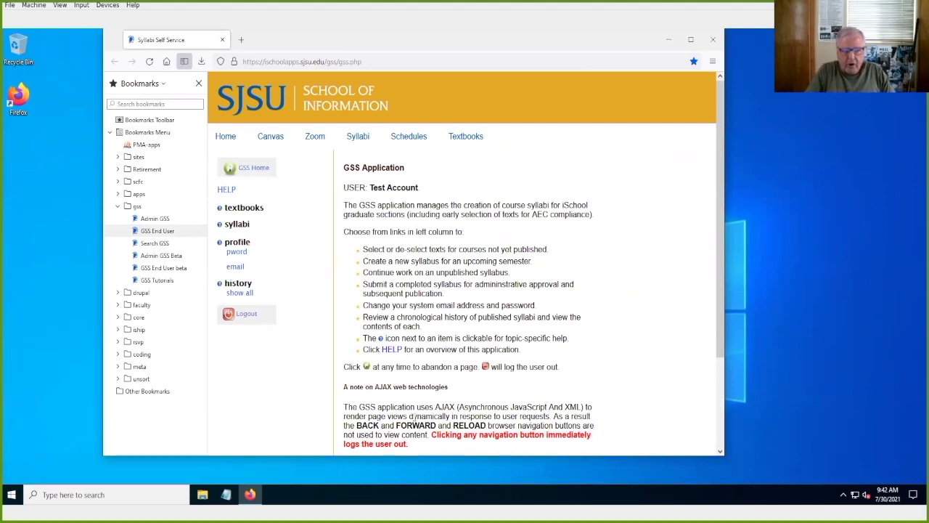
left_click(714, 63)
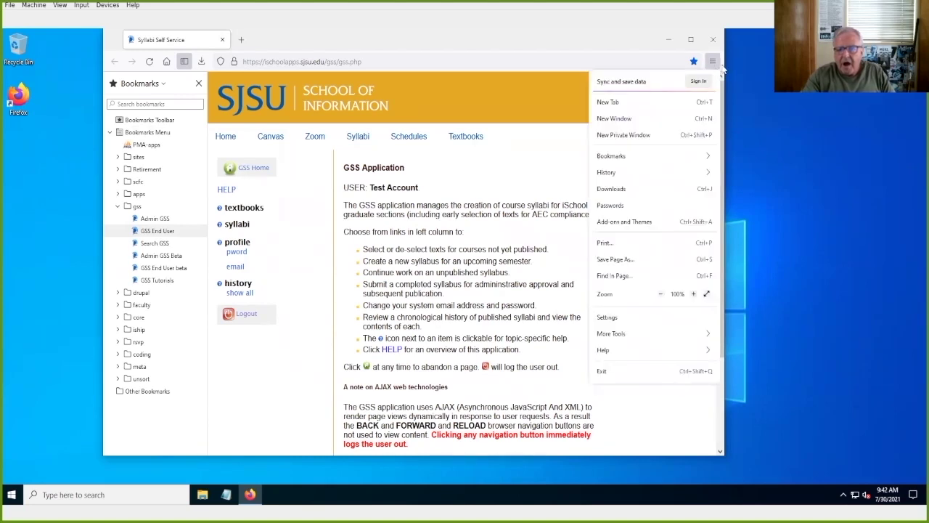